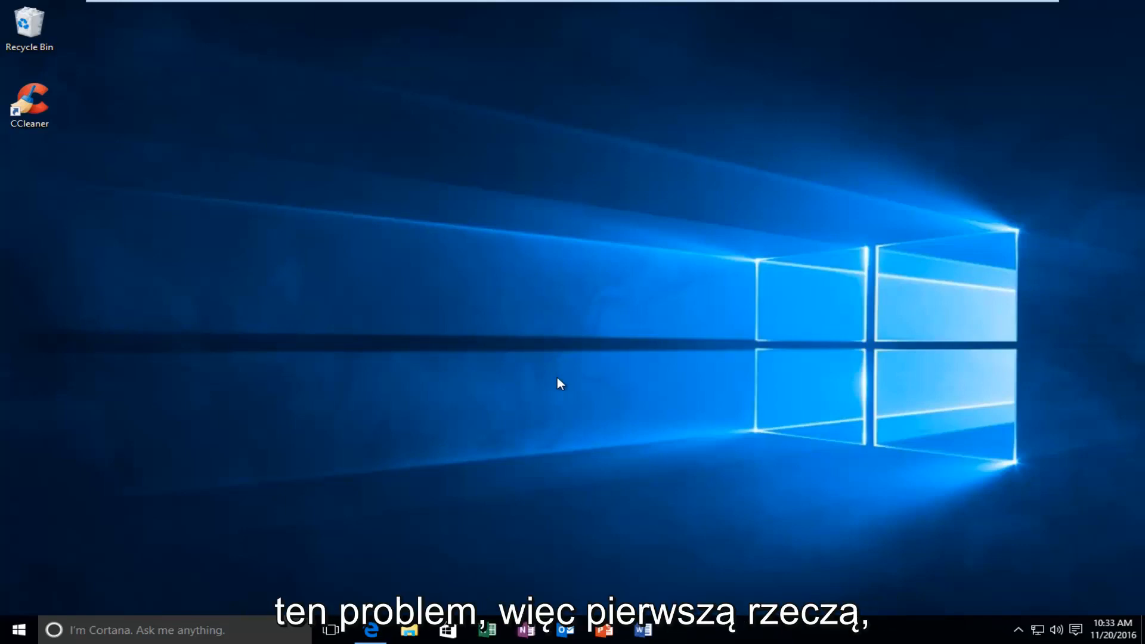
# Search Start for Chrome and choose Open file location on the Google Chrome result
pyautogui.click(16, 631)
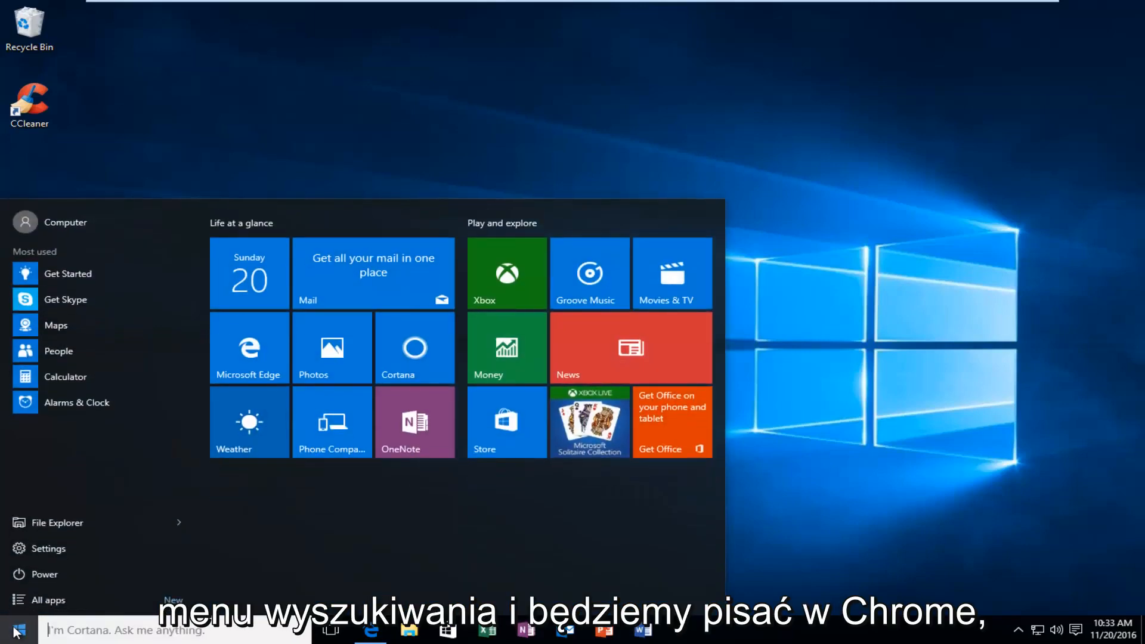
pyautogui.write('chrome')
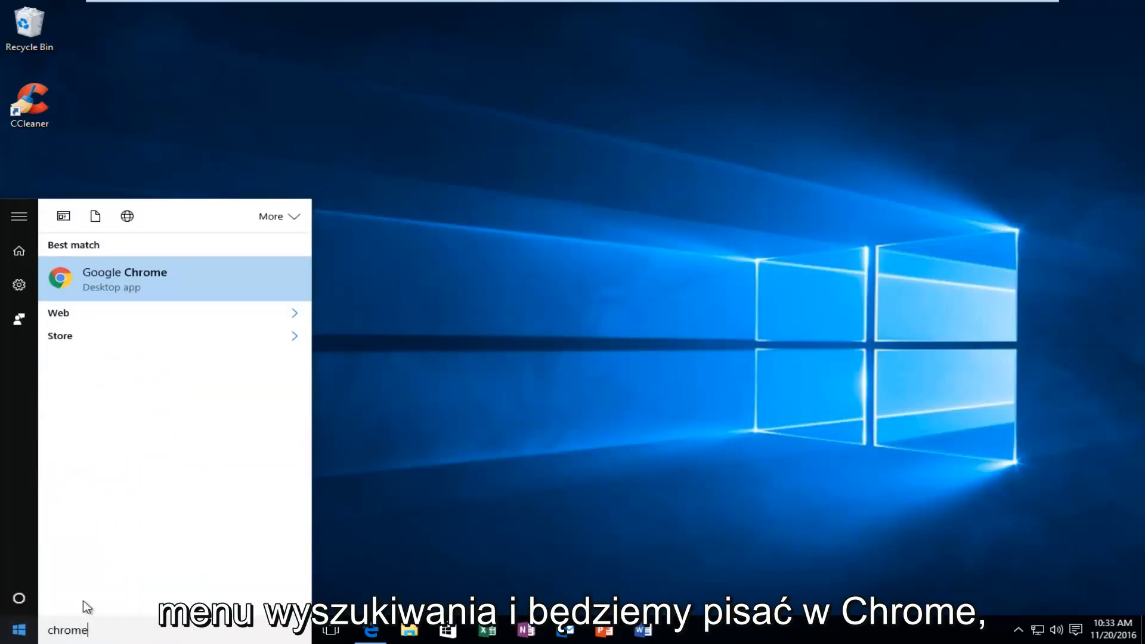
pyautogui.rightClick(130, 275)
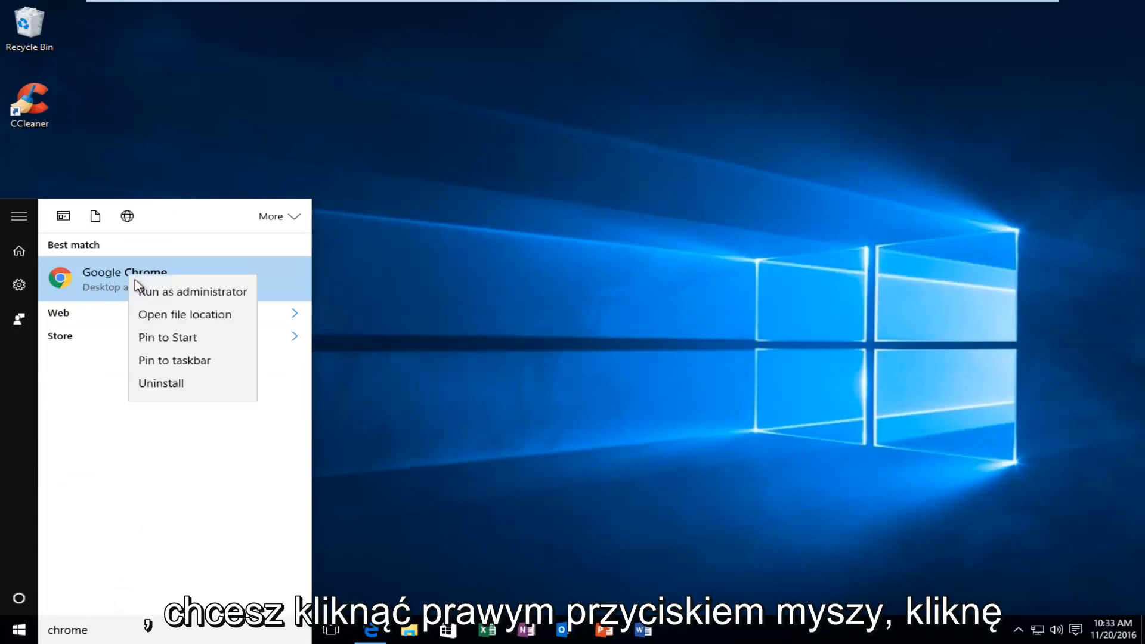
pyautogui.click(169, 314)
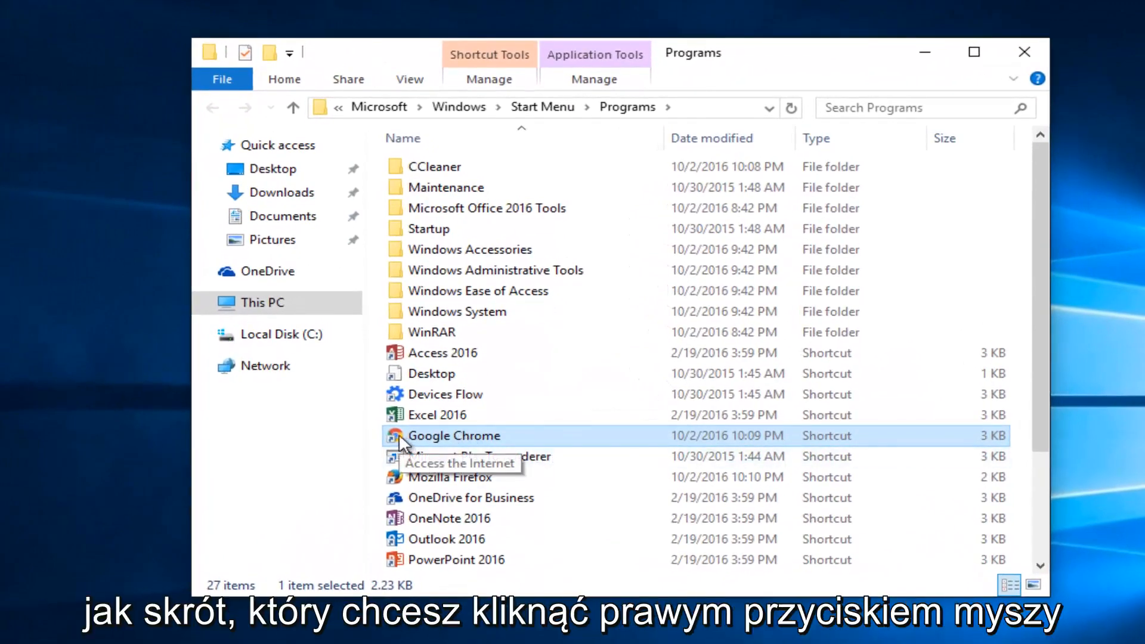
# Copy the Google Chrome shortcut from the Programs folder and close the Explorer window
pyautogui.rightClick(419, 435)
pyautogui.click(462, 316)
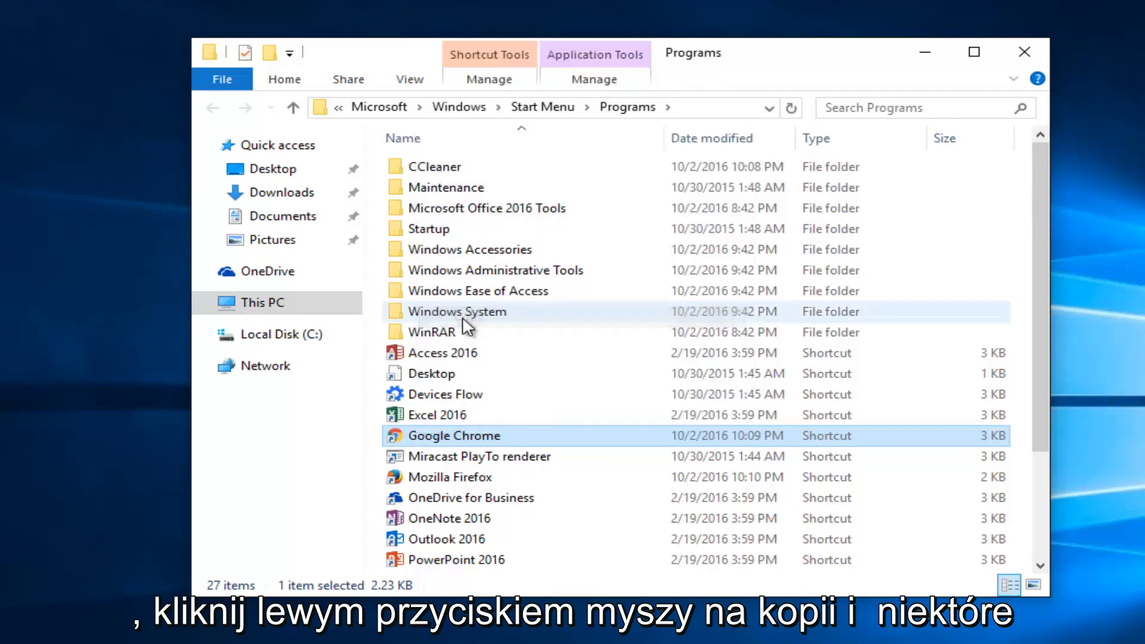
pyautogui.click(1026, 51)
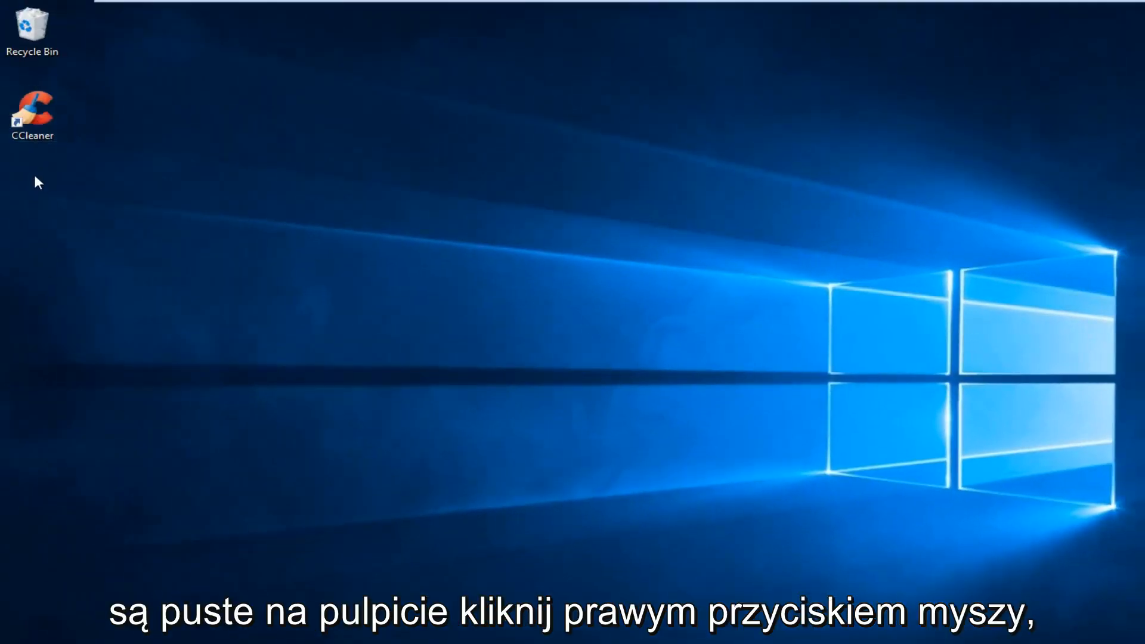
# Paste the Chrome shortcut onto the desktop and bring up its Properties
pyautogui.rightClick(32, 171)
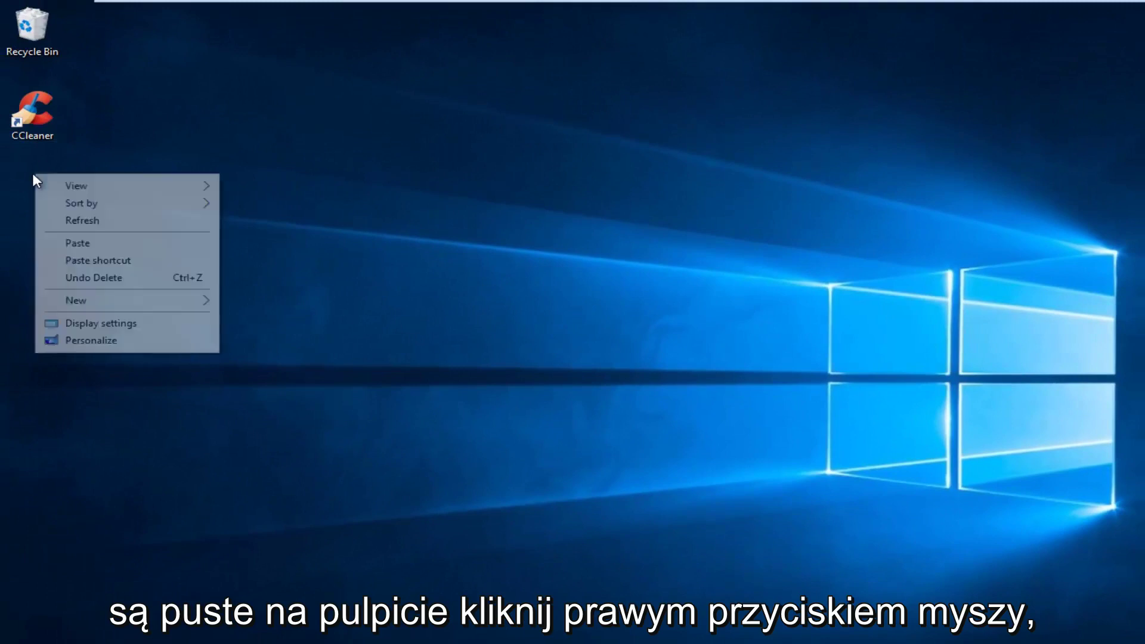
pyautogui.click(96, 242)
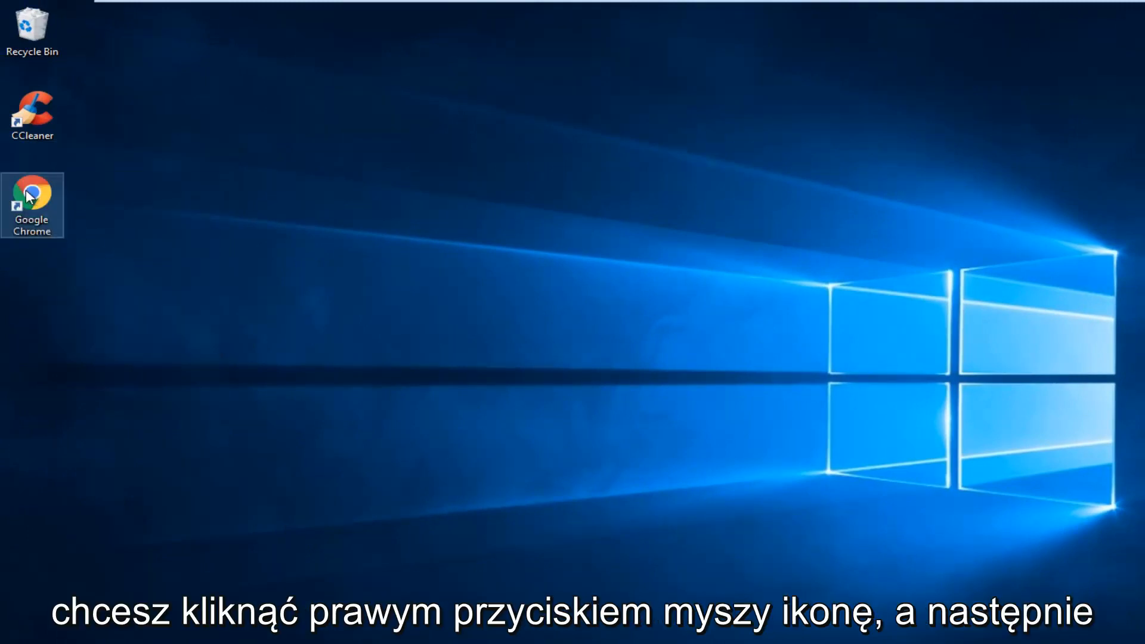
pyautogui.rightClick(31, 192)
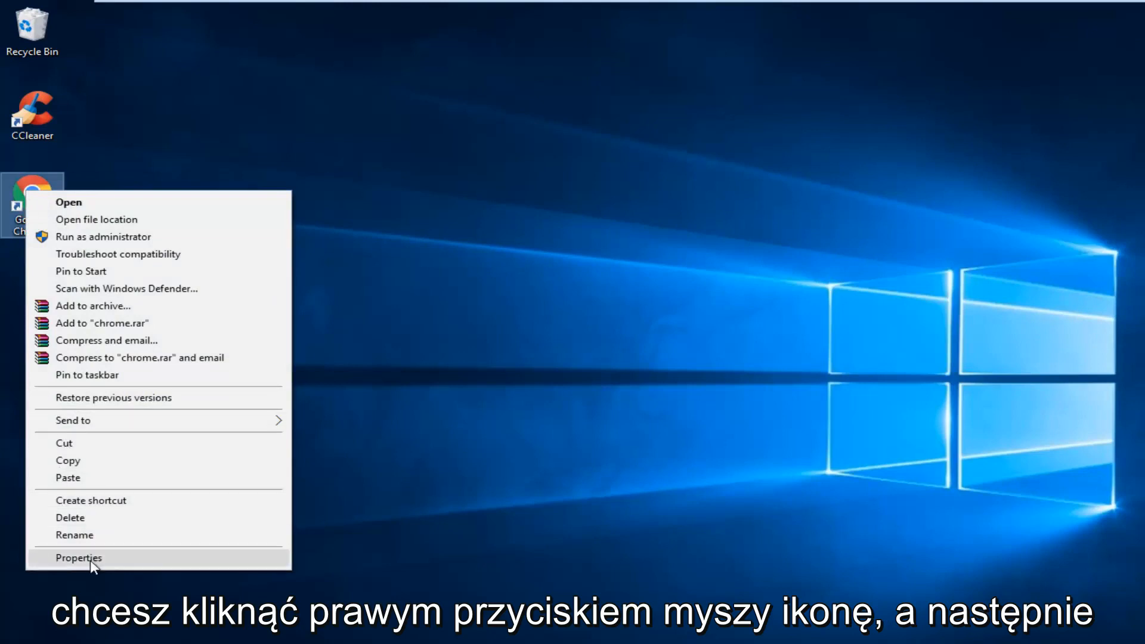
pyautogui.click(86, 559)
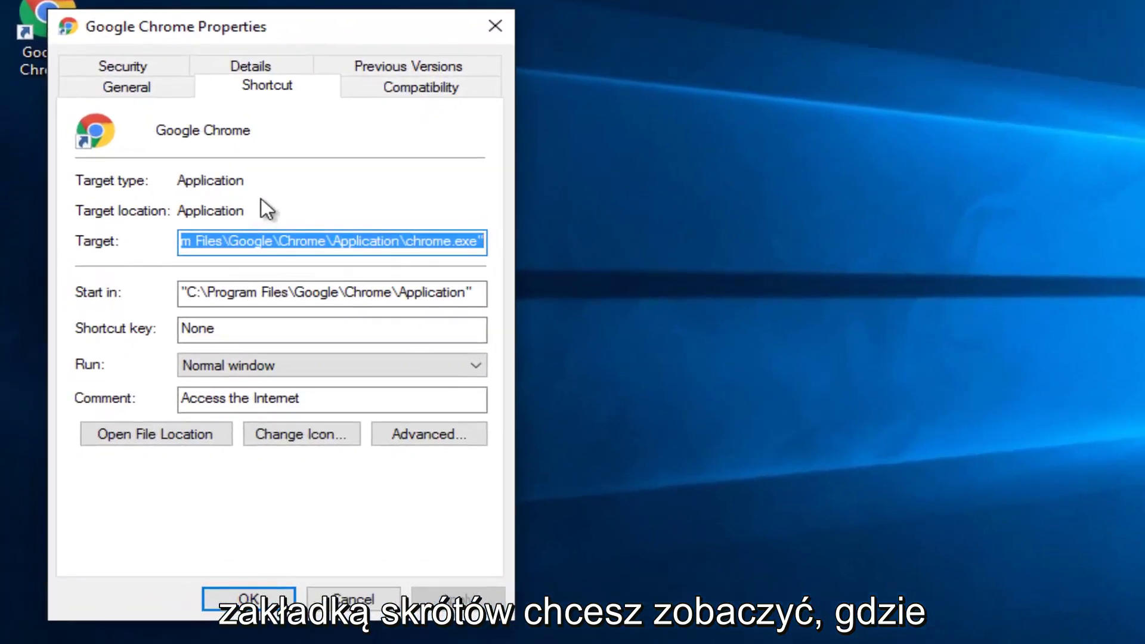
# Append -no-sandbox to the shortcut's Target and save the change with Apply and OK
pyautogui.click(407, 287)
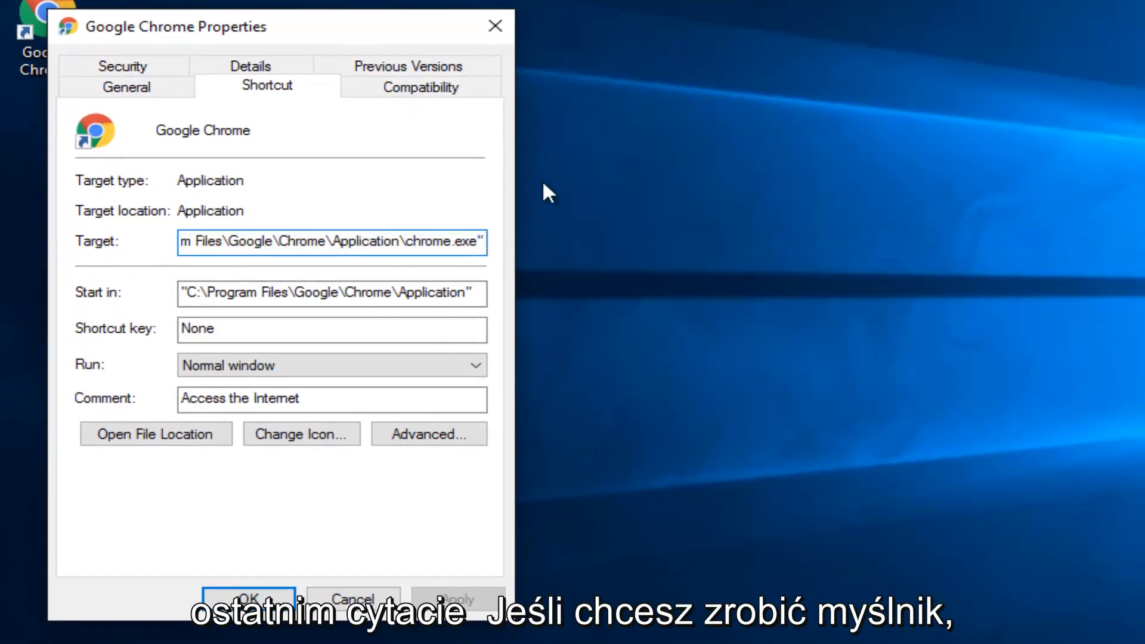
pyautogui.write('-')
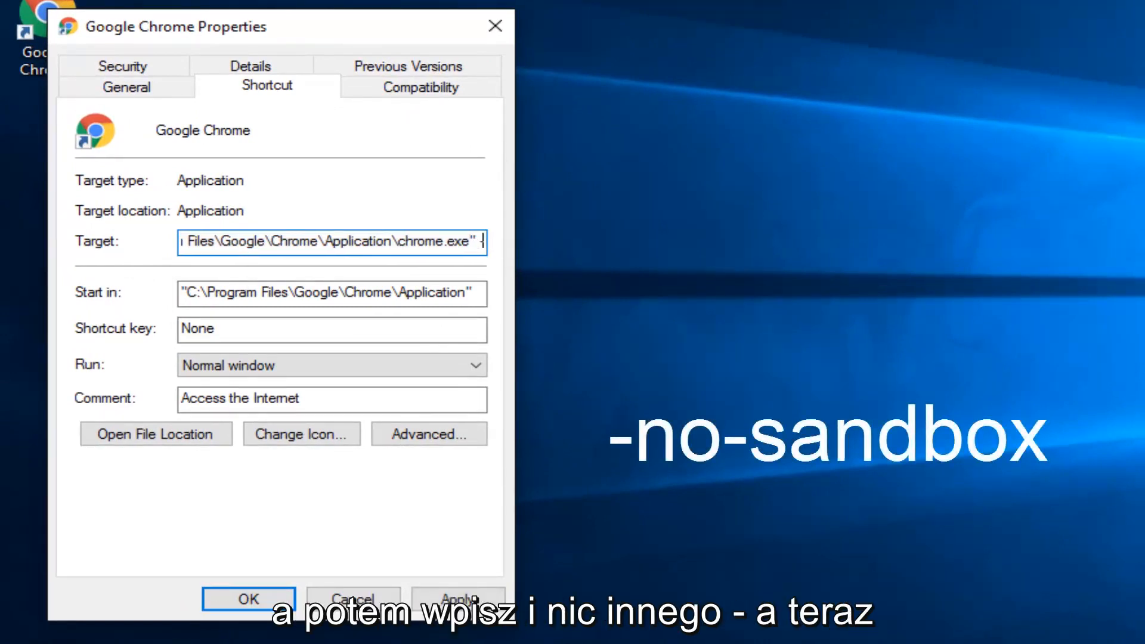
pyautogui.write('no')
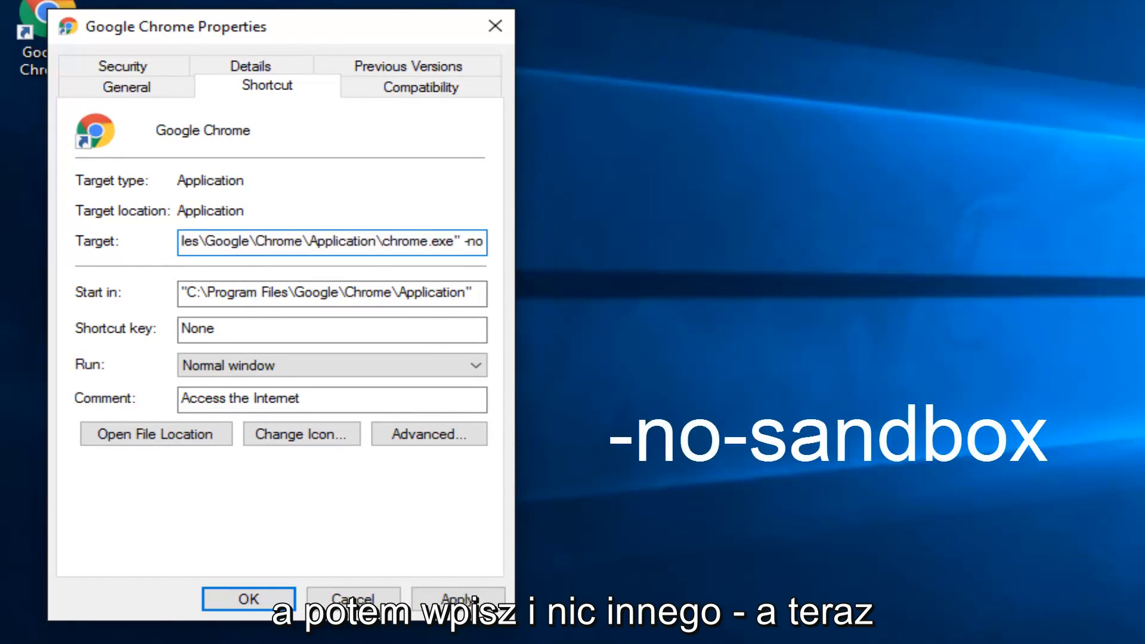
pyautogui.write('-')
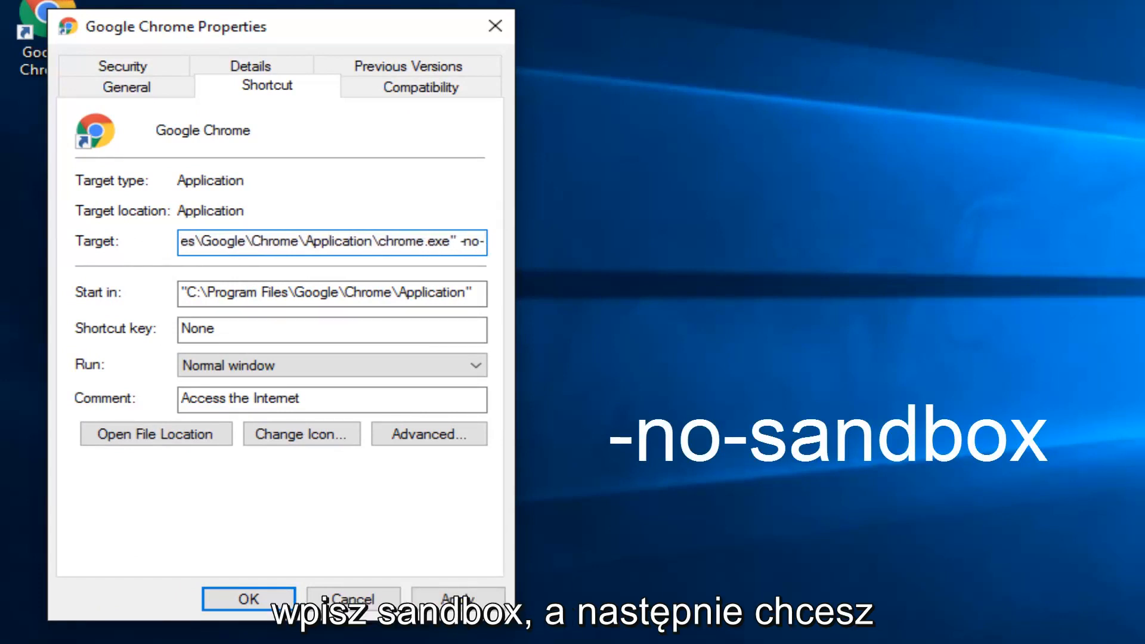
pyautogui.write('sand')
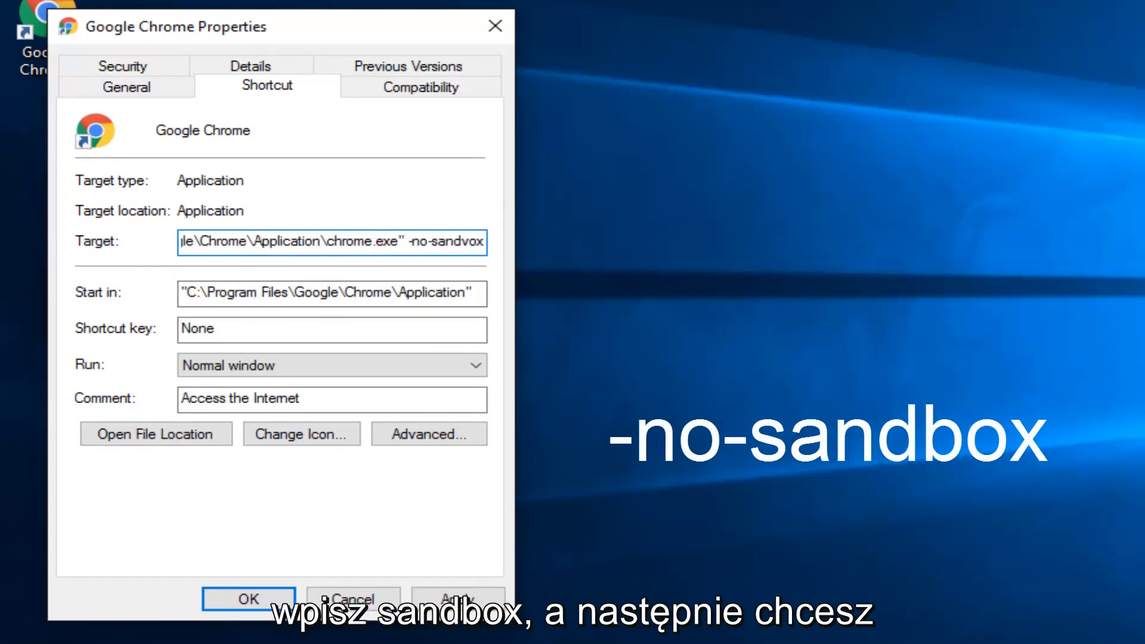
pyautogui.write('box')
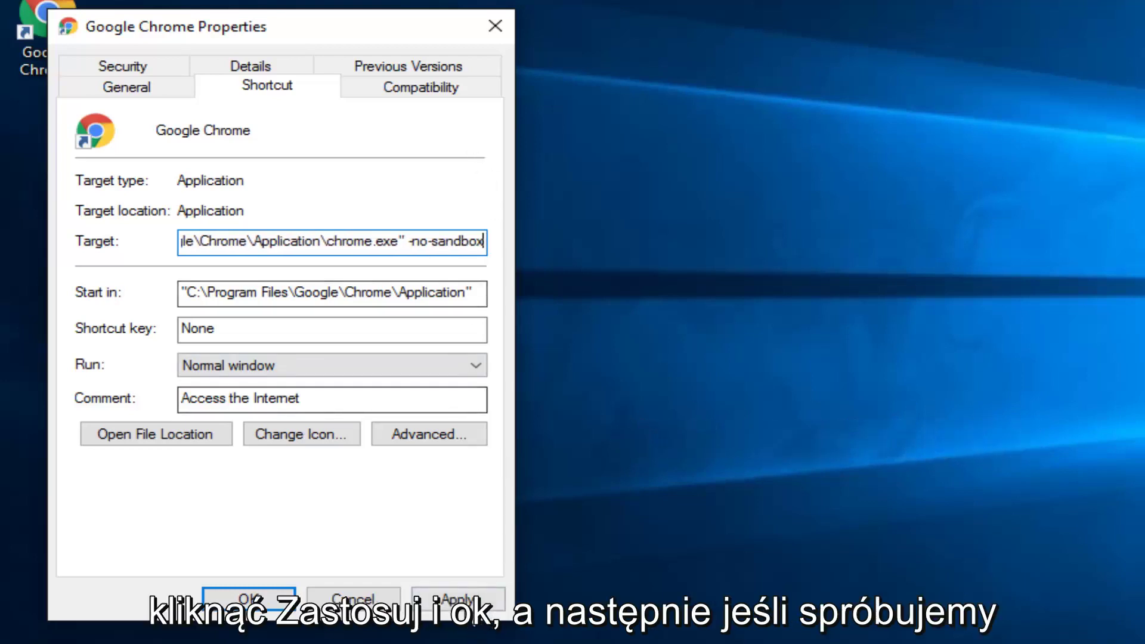
pyautogui.click(457, 598)
pyautogui.click(249, 599)
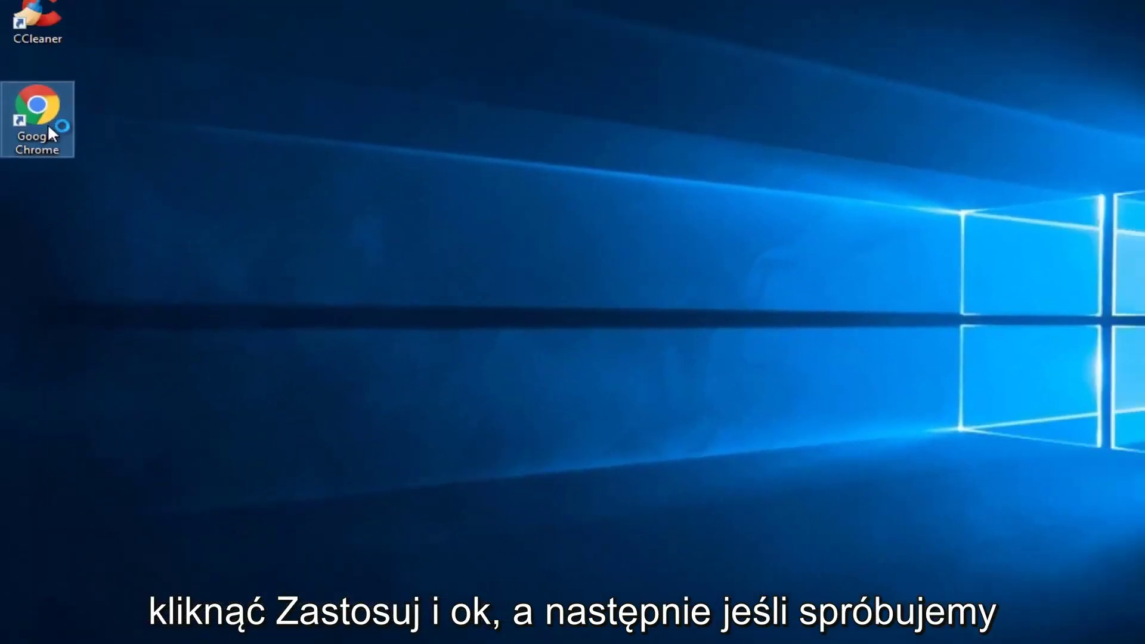
pyautogui.doubleClick(47, 123)
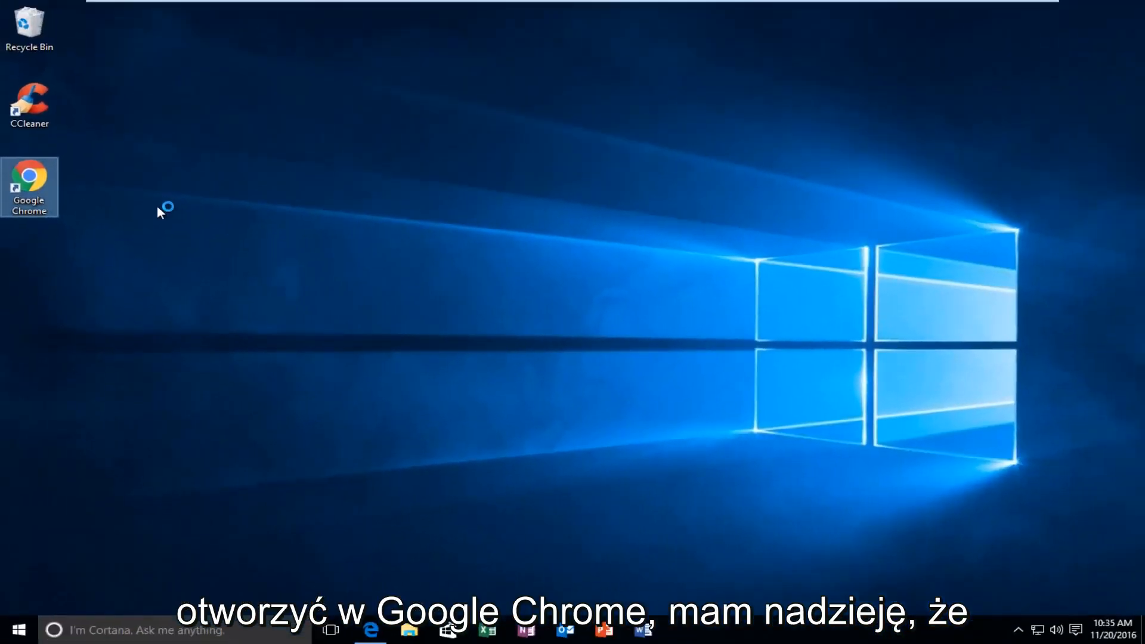
pyautogui.click(156, 204)
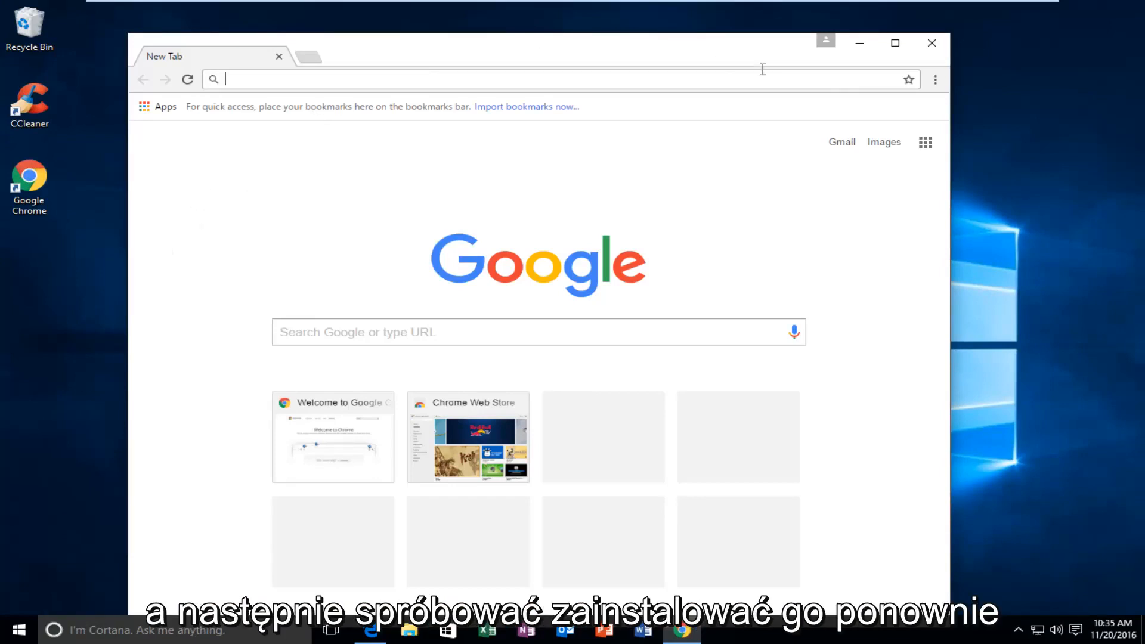
# Close Chrome, search Start for Programs and Features and select Google Chrome in the list
pyautogui.click(931, 43)
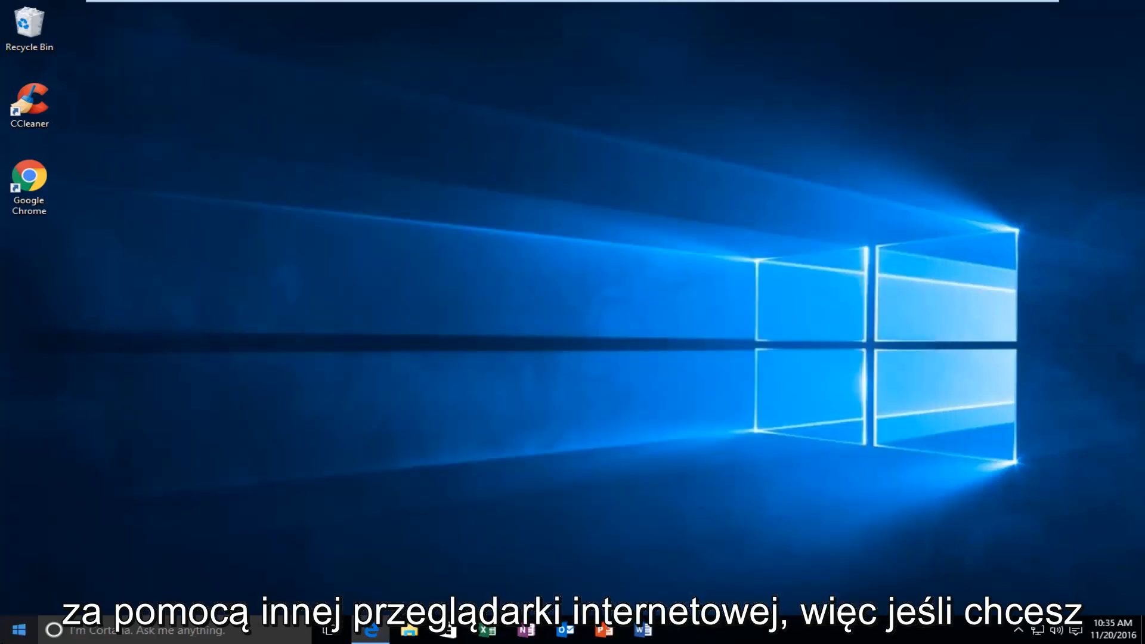
pyautogui.click(19, 629)
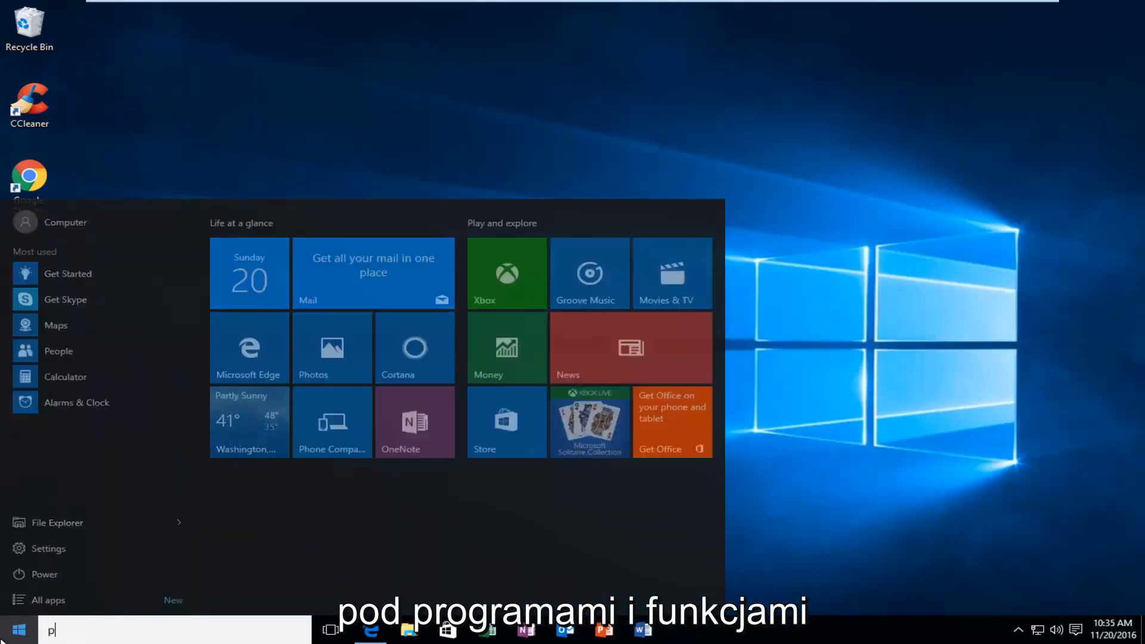
pyautogui.write('pogra')
pyautogui.press('BackSpace')
pyautogui.press('BackSpace')
pyautogui.press('BackSpace')
pyautogui.write('rograms')
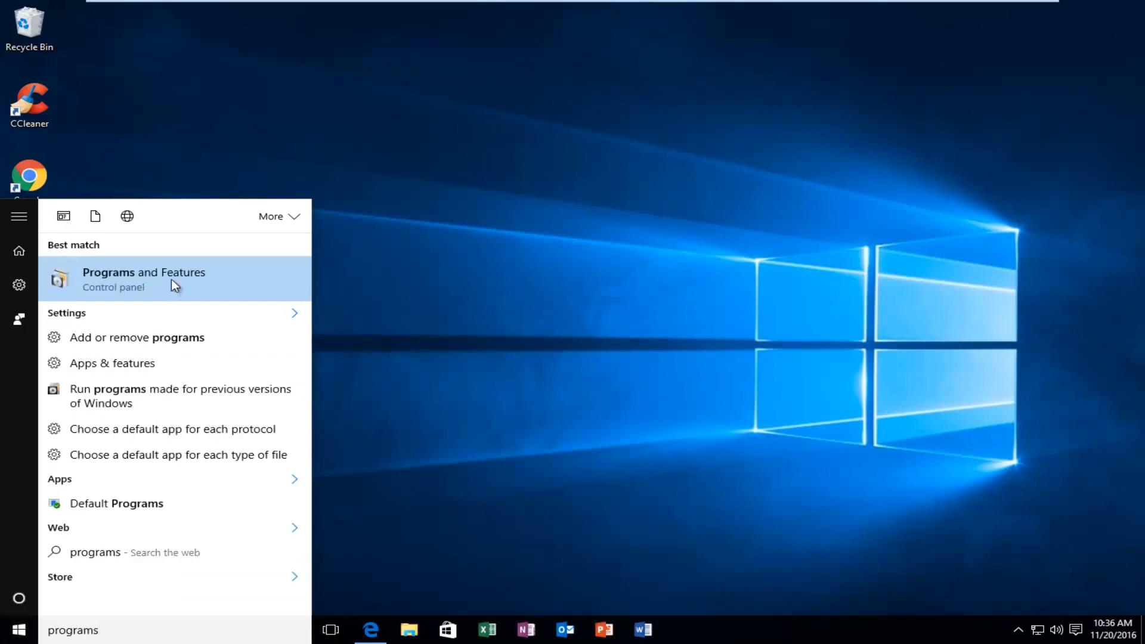
pyautogui.click(170, 279)
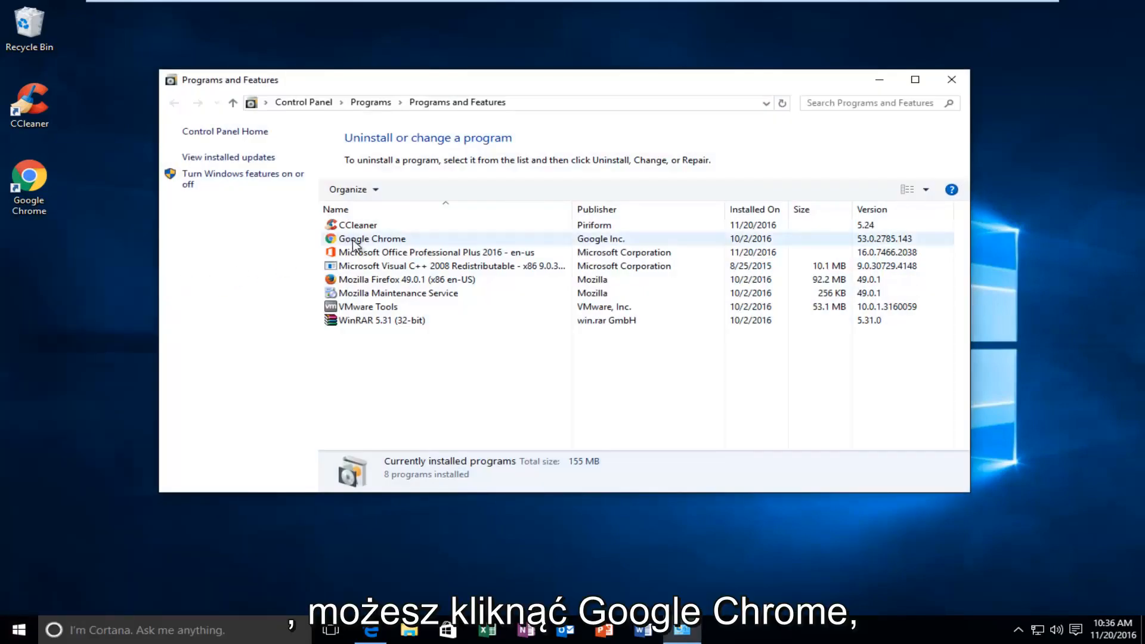
pyautogui.click(350, 239)
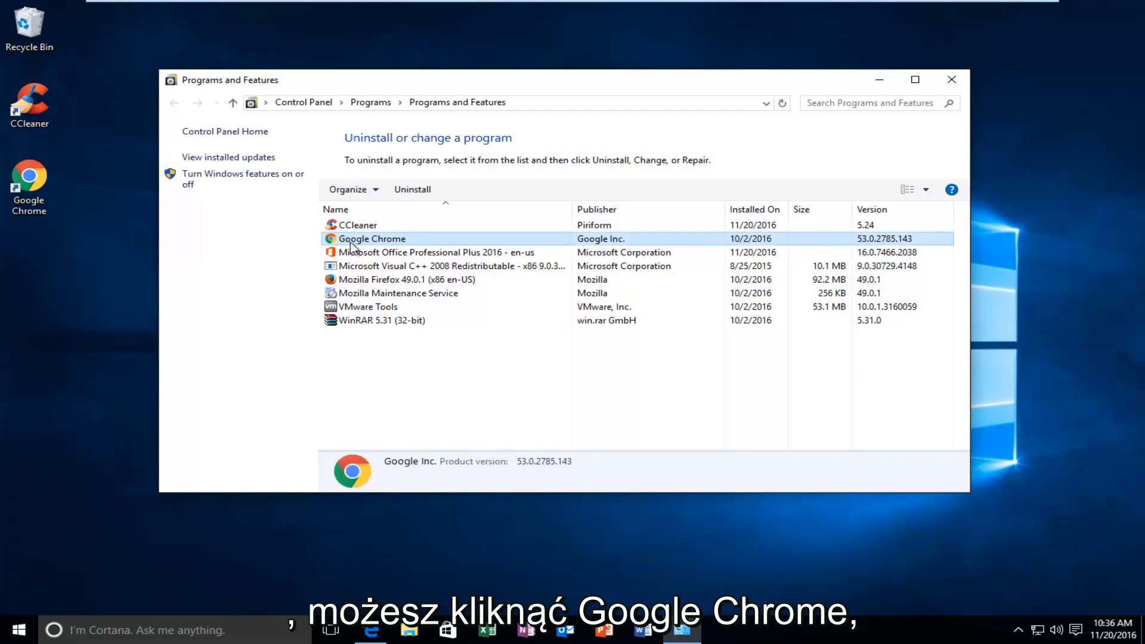